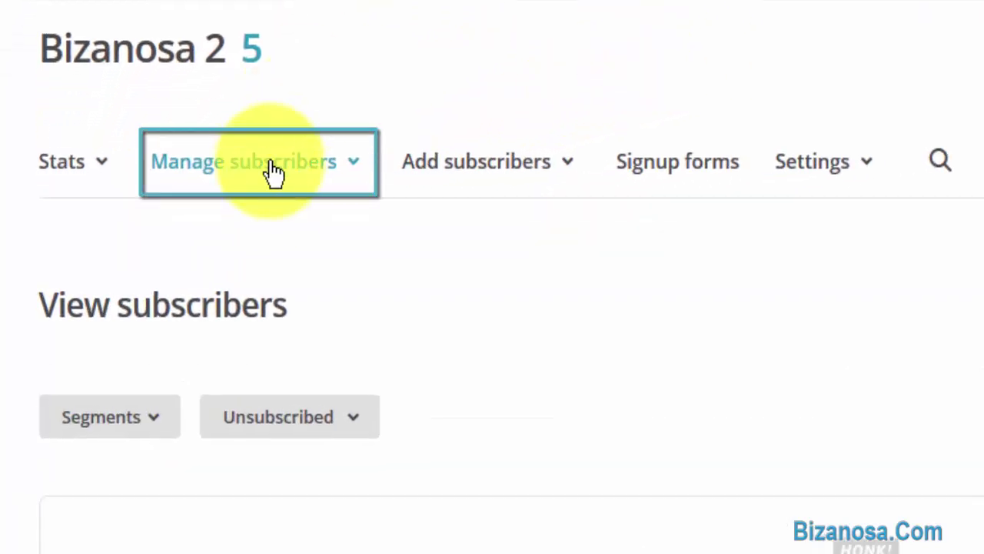
Step: Show the Bizanosa 2 subscribers through Manage subscribers > View subscribers
left_click(269, 163)
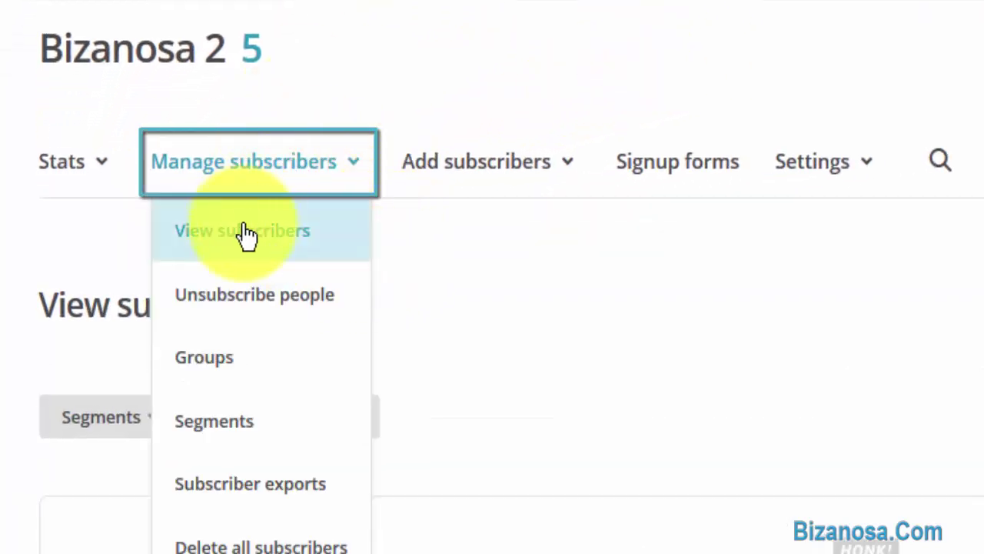
left_click(230, 250)
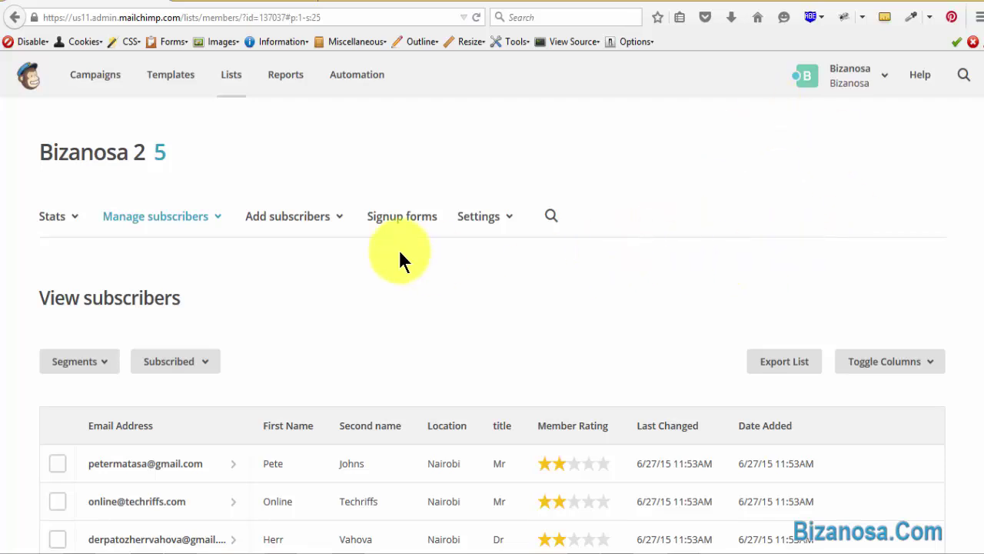
Step: Choose New Segment from the Segments dropdown
scroll(965, 212, "down", 3)
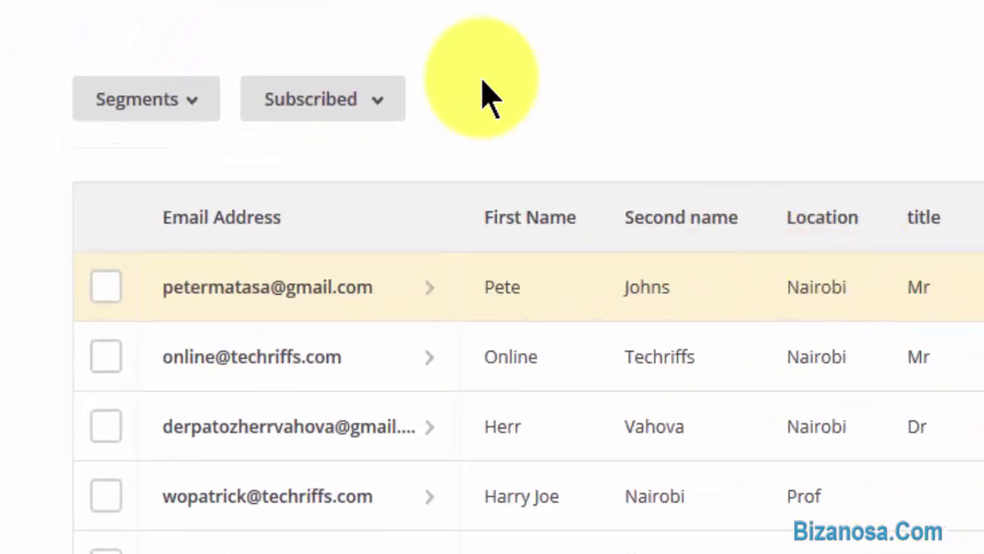
left_click(202, 107)
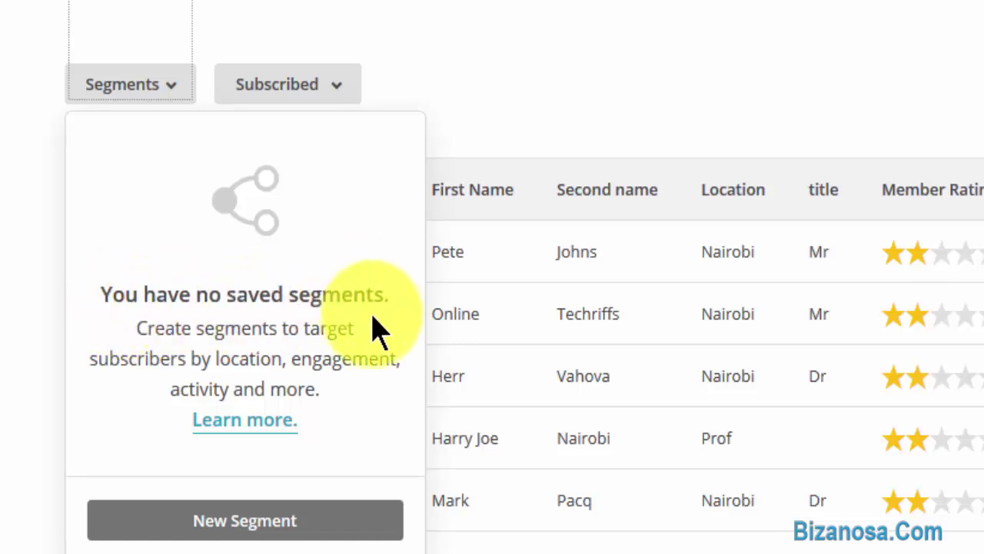
left_click(235, 527)
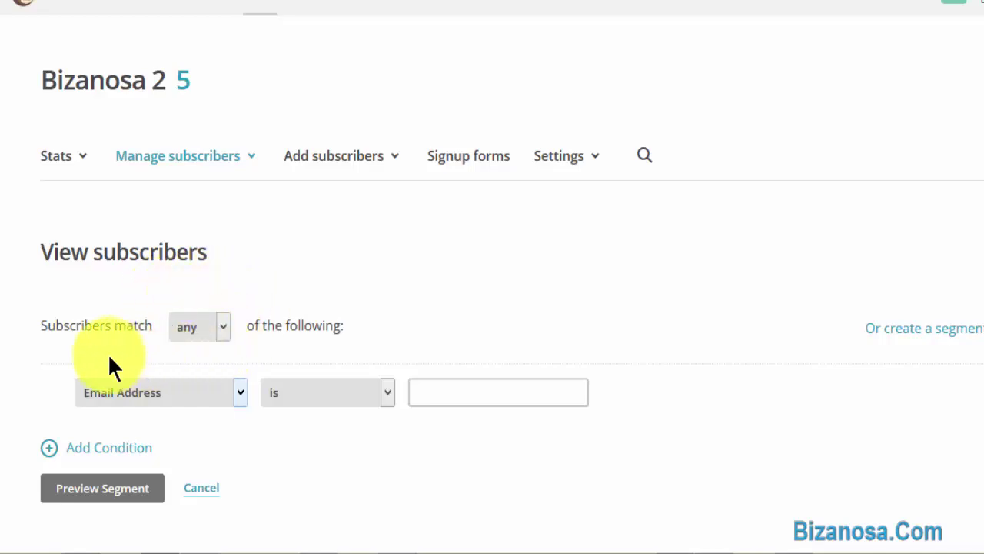
Step: Set the segment to match all subscribers whose title is 'mr'
left_click(197, 326)
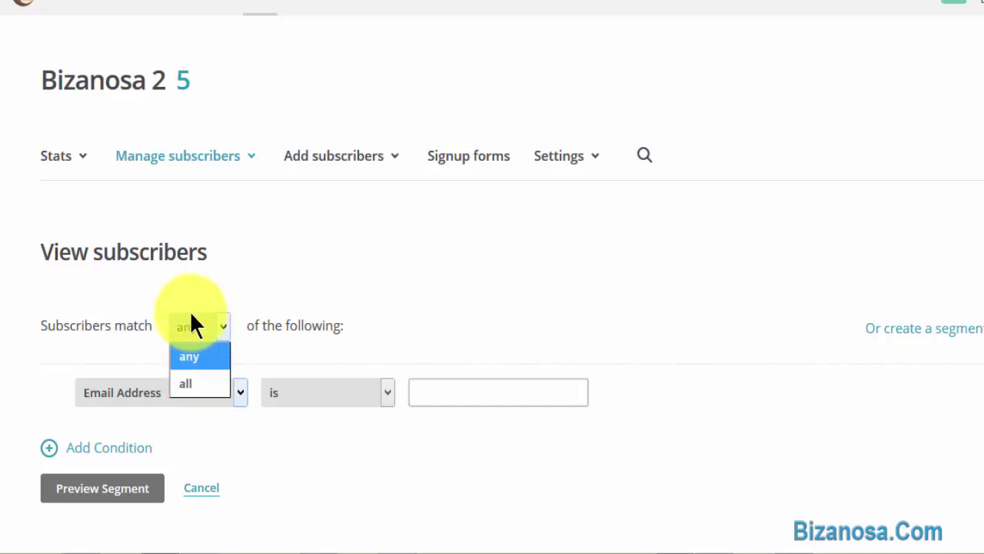
left_click(196, 387)
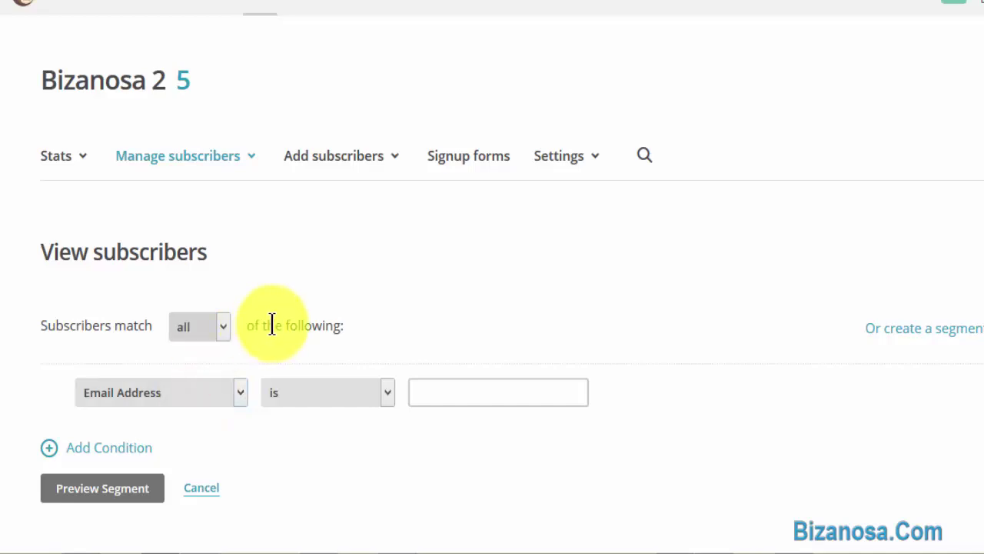
left_click(237, 389)
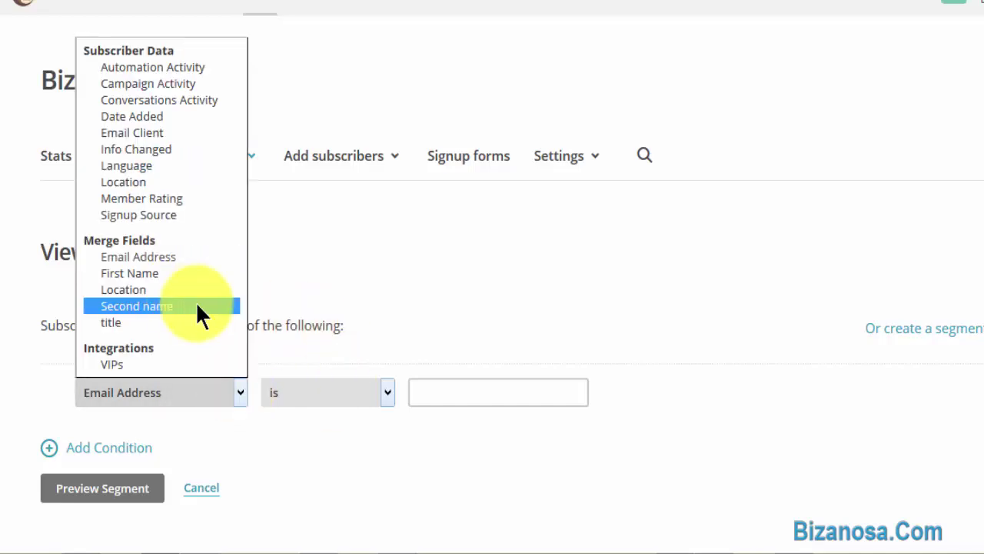
left_click(143, 323)
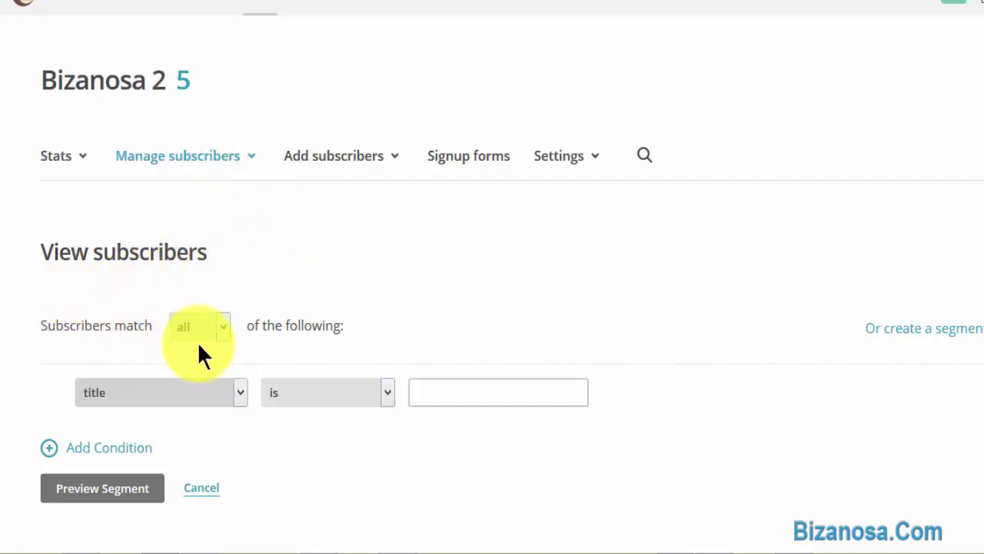
left_click(435, 398)
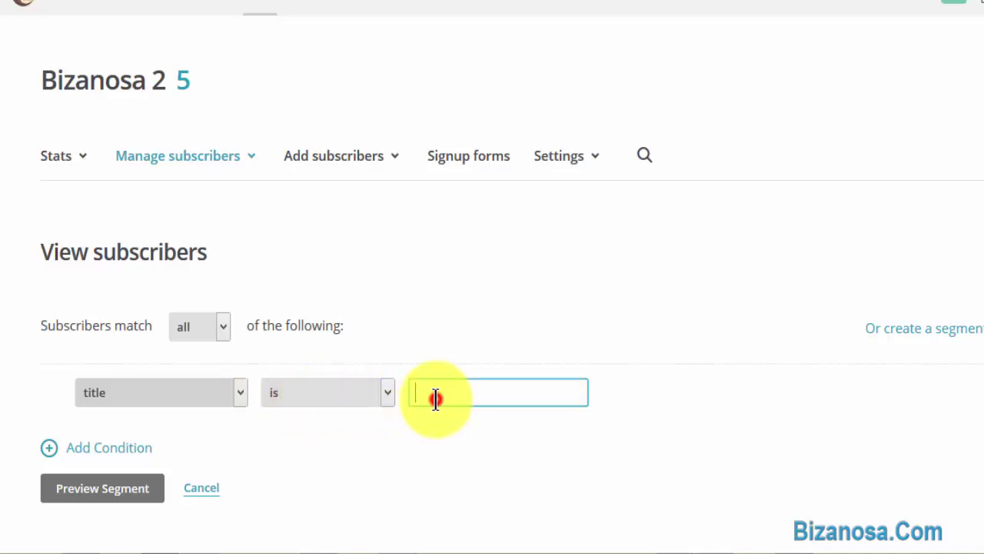
type("mr")
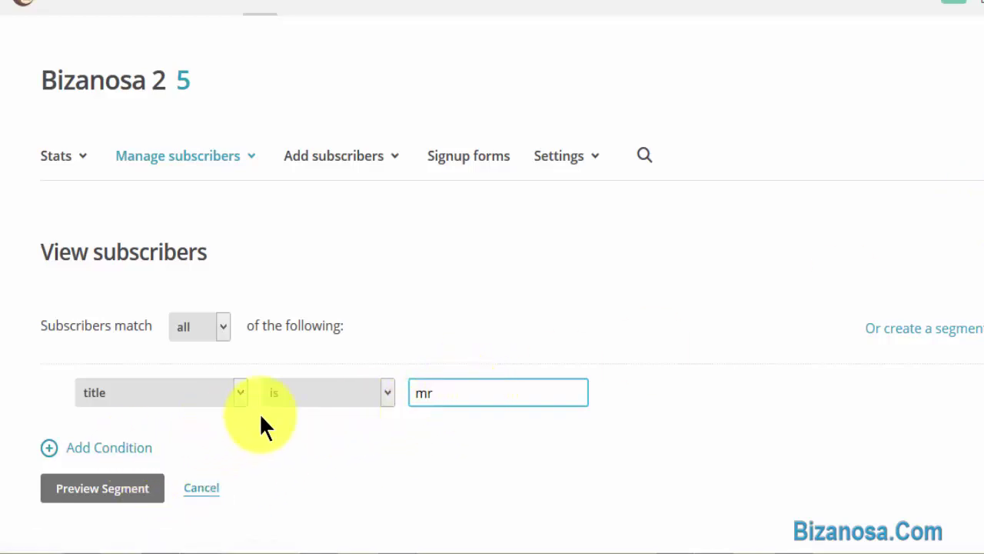
Step: Preview the title-is-mr segment and review its two matching Mr subscribers
left_click(120, 492)
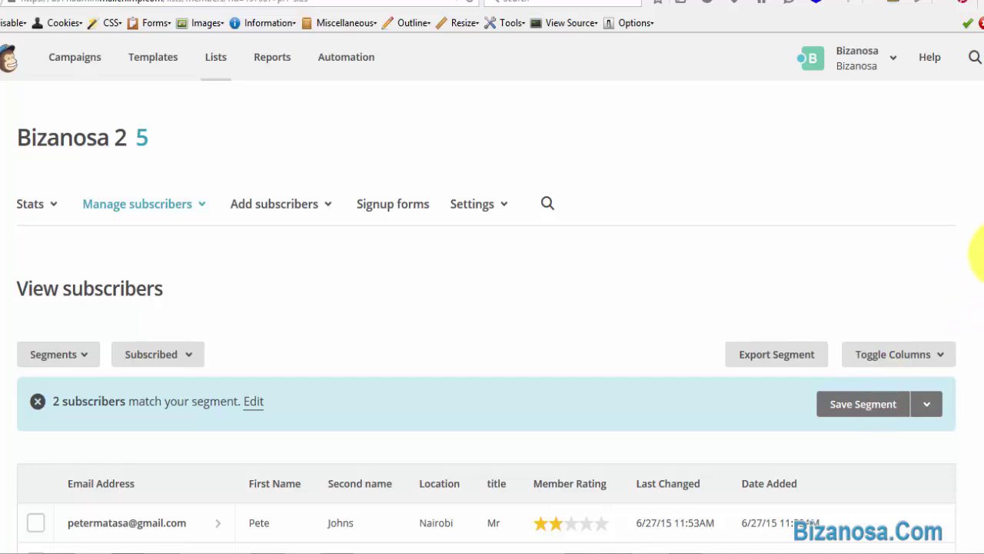
scroll(978, 254, "down", 3)
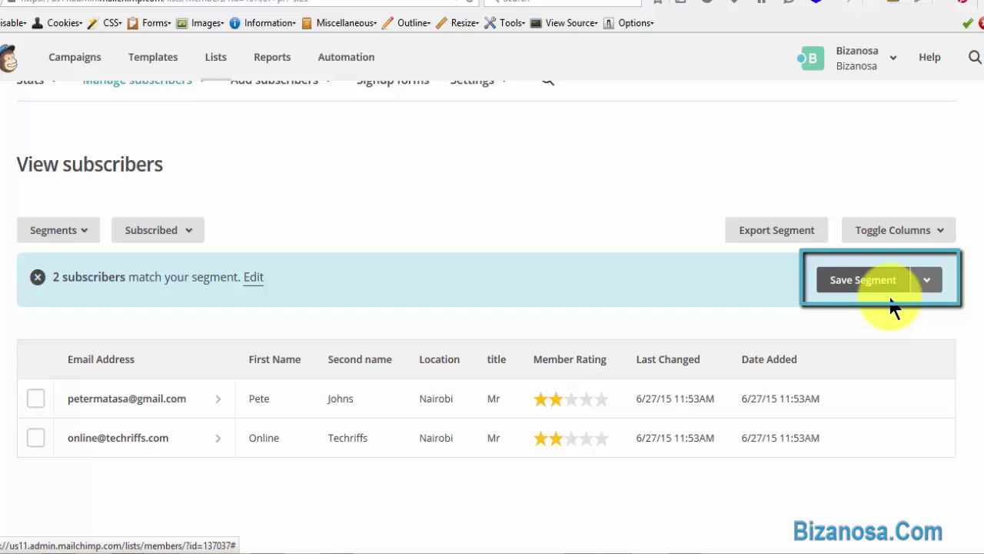
Step: Save the segment under the name 'Mr' with Auto-Update left on
left_click(850, 283)
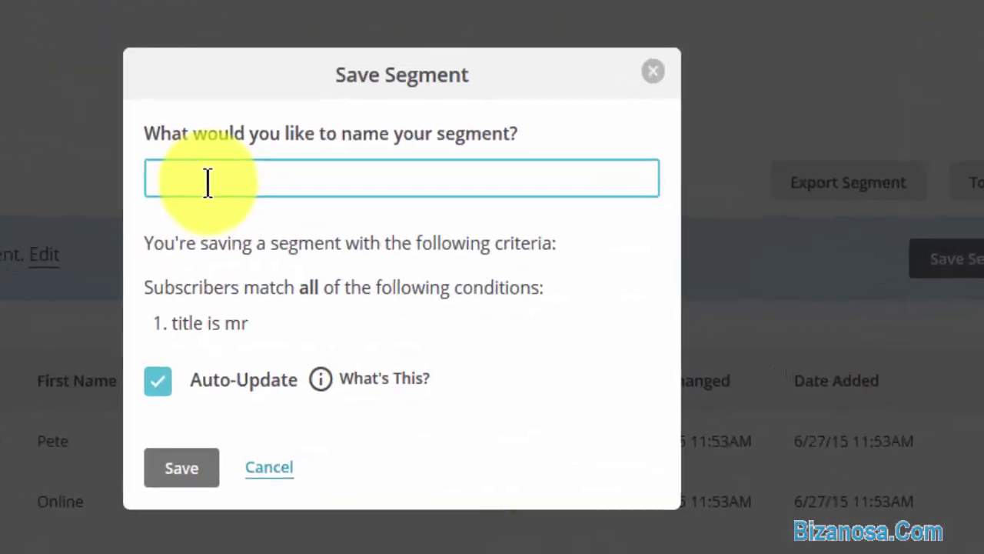
type("Mr")
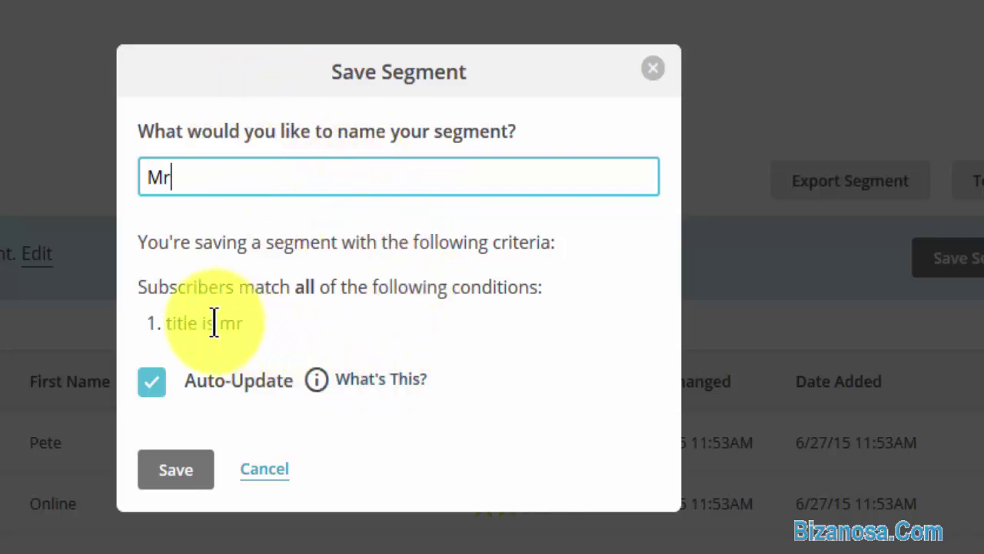
left_click(183, 472)
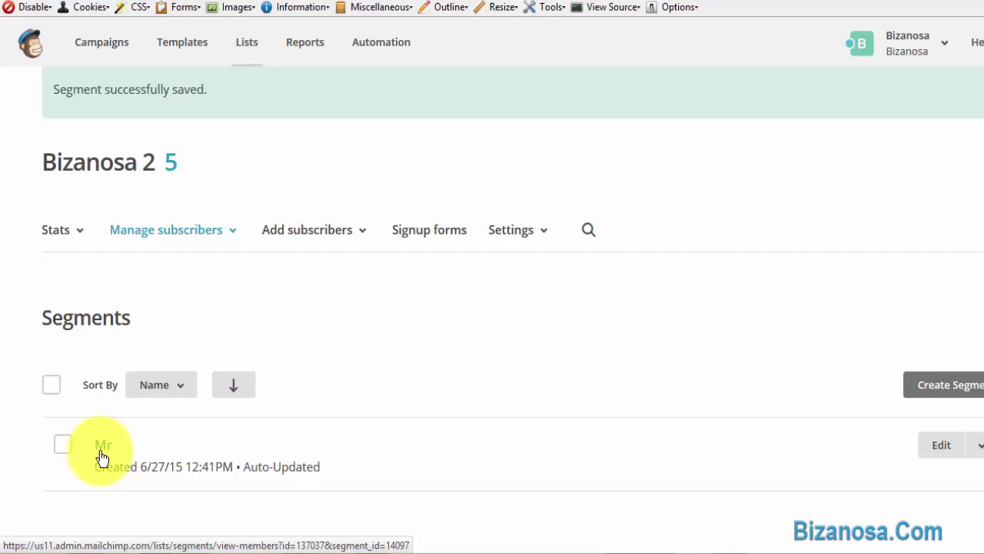
Step: Return to View subscribers and scroll to the unfiltered five-member table
left_click(189, 234)
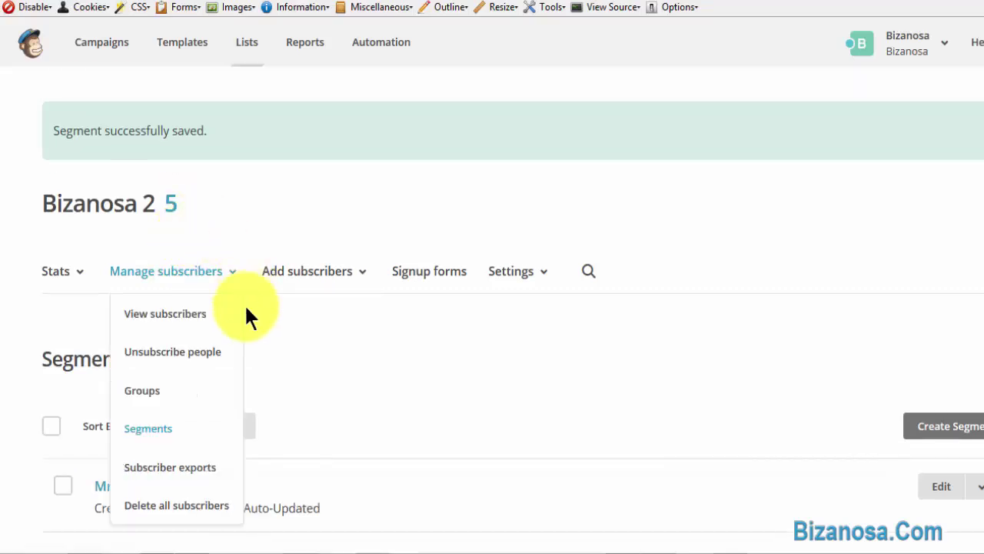
left_click(171, 316)
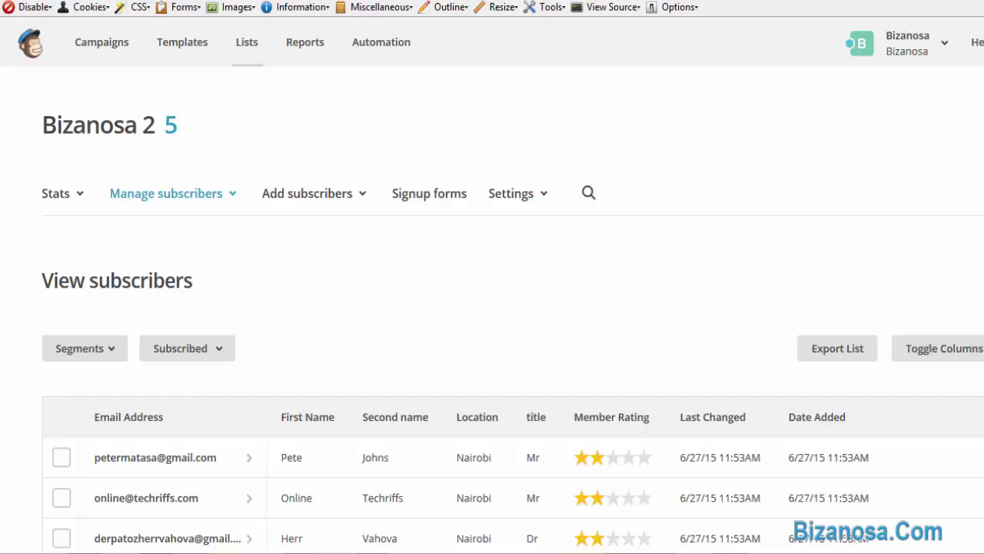
scroll(492, 308, "down", 3)
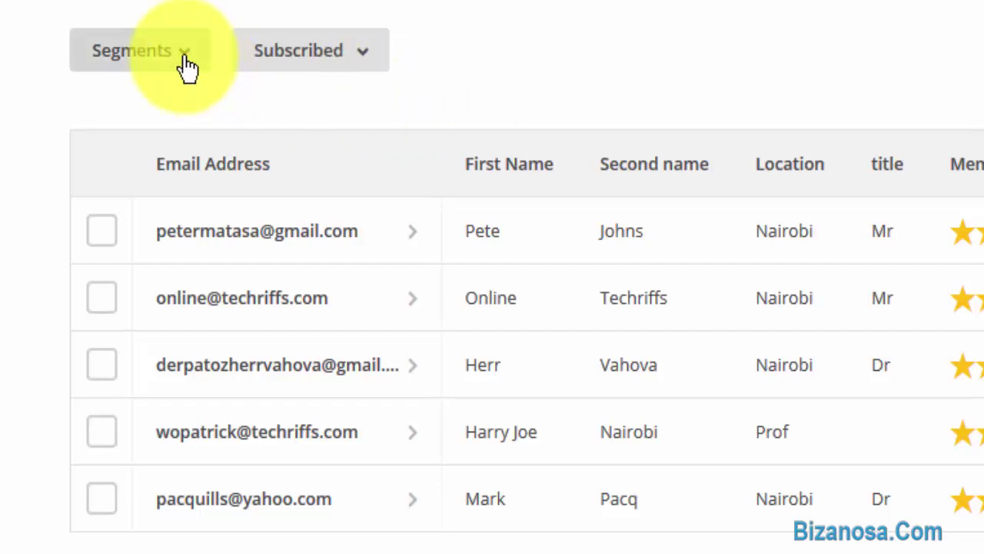
Step: Create a new segment matching all where title is 'dr' and preview its two subscribers
left_click(186, 54)
left_click(231, 229)
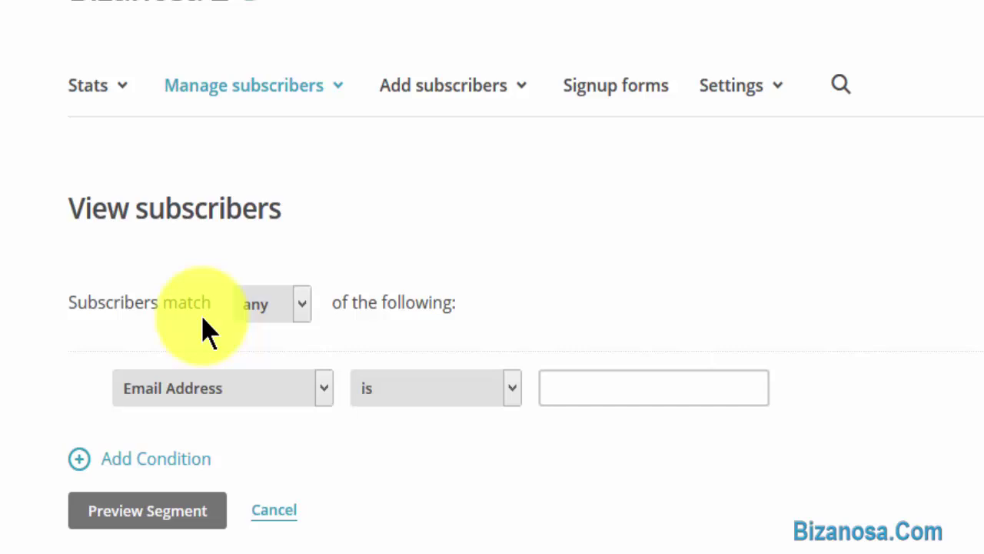
left_click(273, 305)
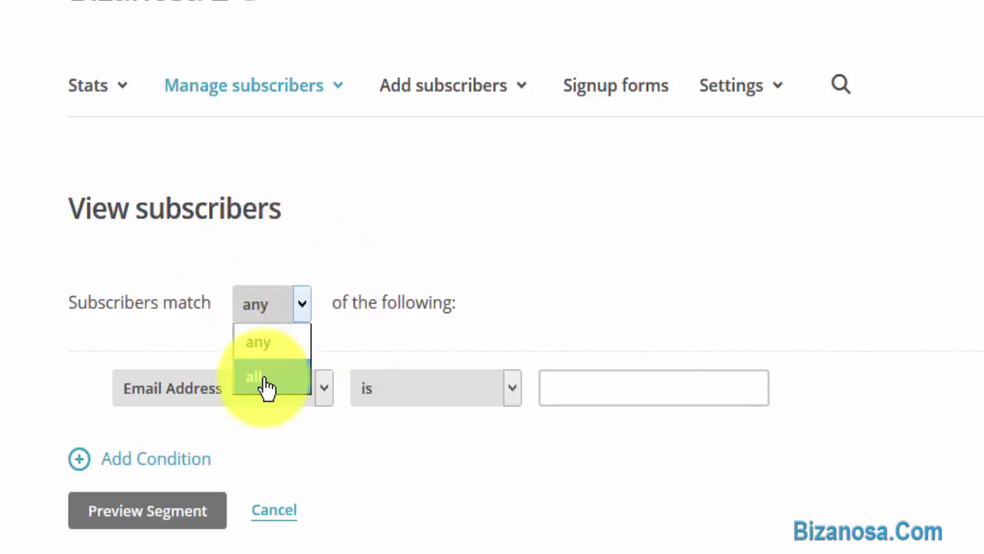
left_click(264, 382)
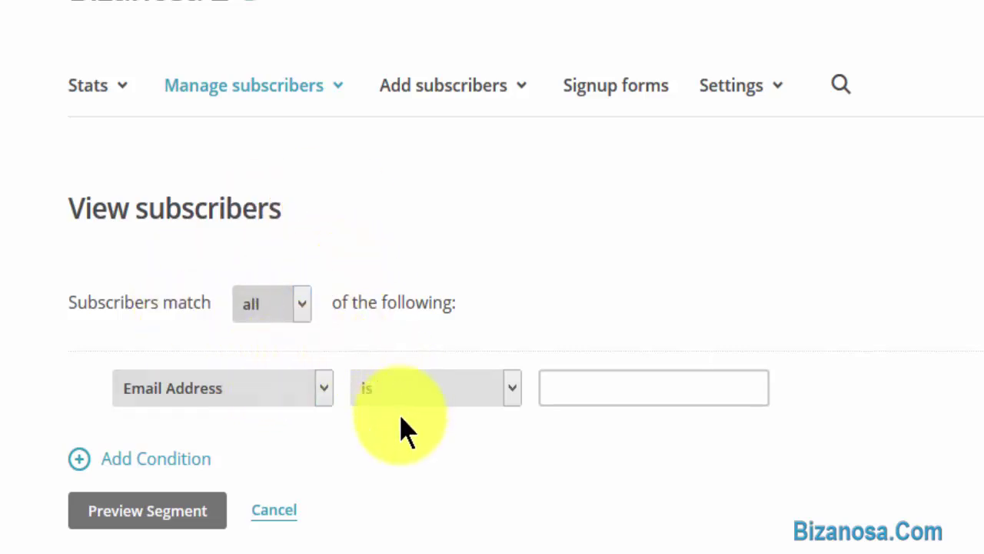
left_click(565, 383)
type("dr")
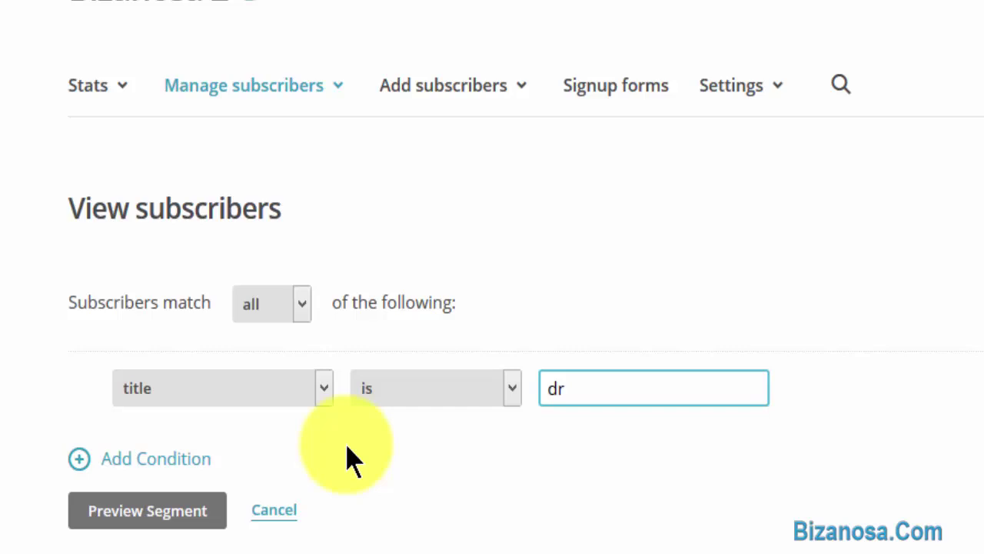
left_click(148, 511)
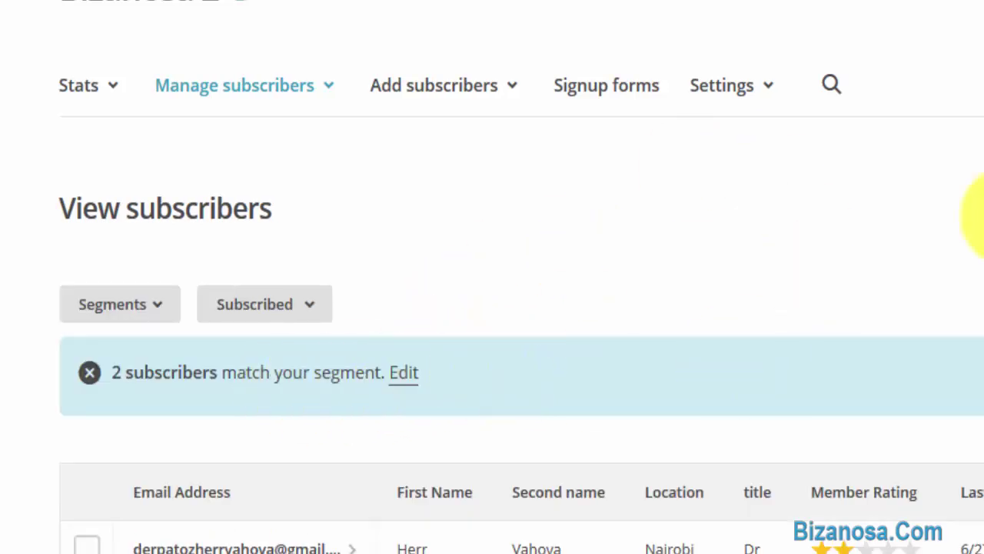
scroll(493, 308, "down", 2)
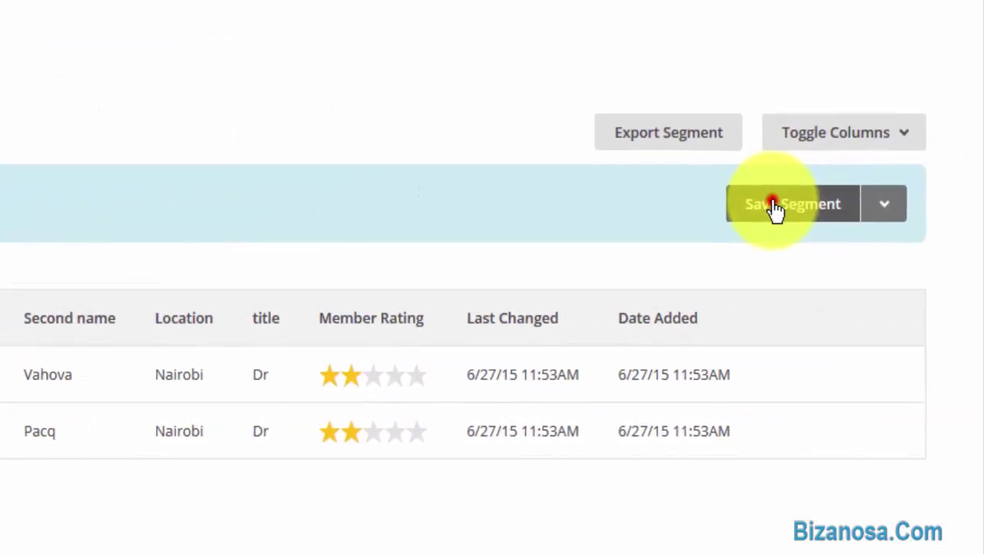
Step: Save the title-is-dr filter as segment 'Dr' with Auto-Update checked
left_click(775, 208)
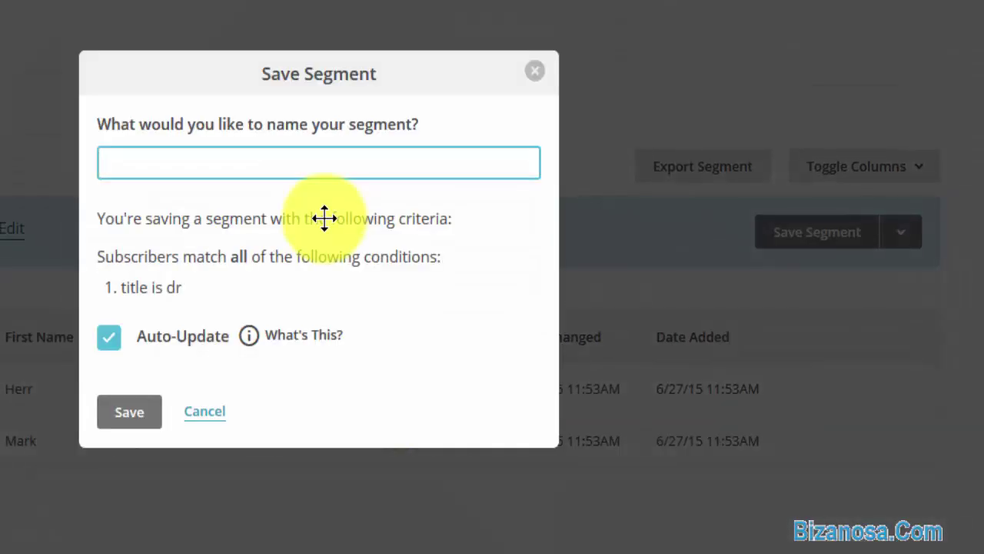
left_click(192, 163)
type("Dr")
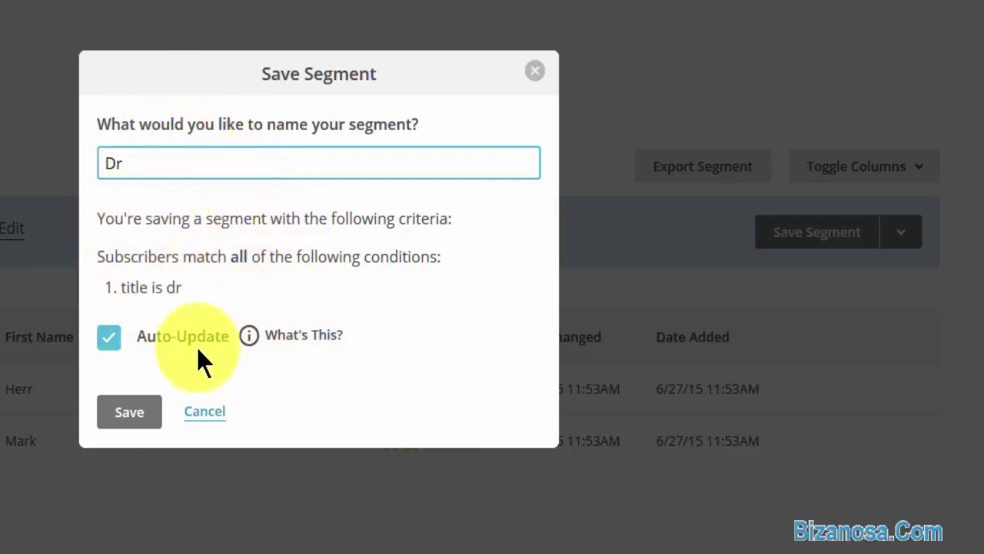
left_click(132, 419)
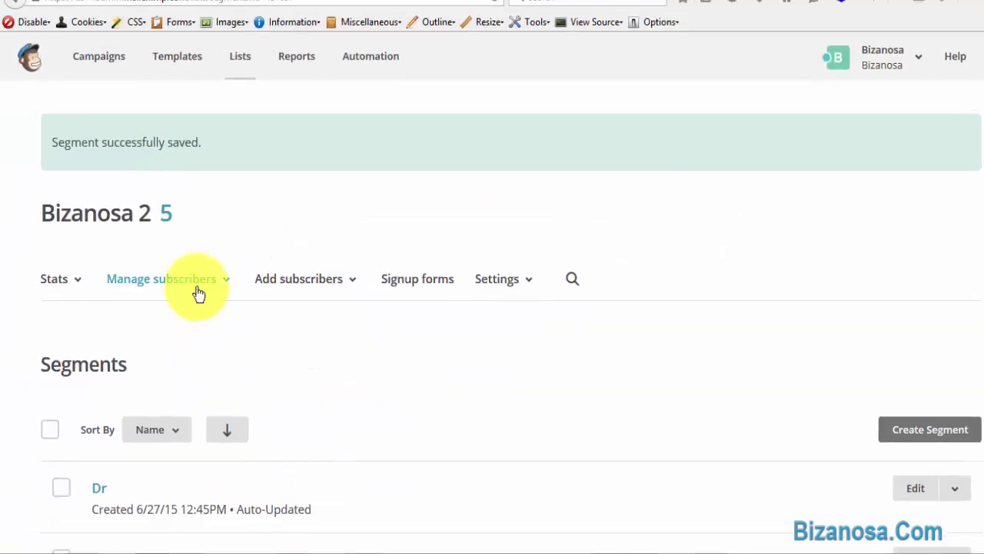
Step: Apply the saved Mr segment on View subscribers to confirm its two members, then clear it
left_click(192, 283)
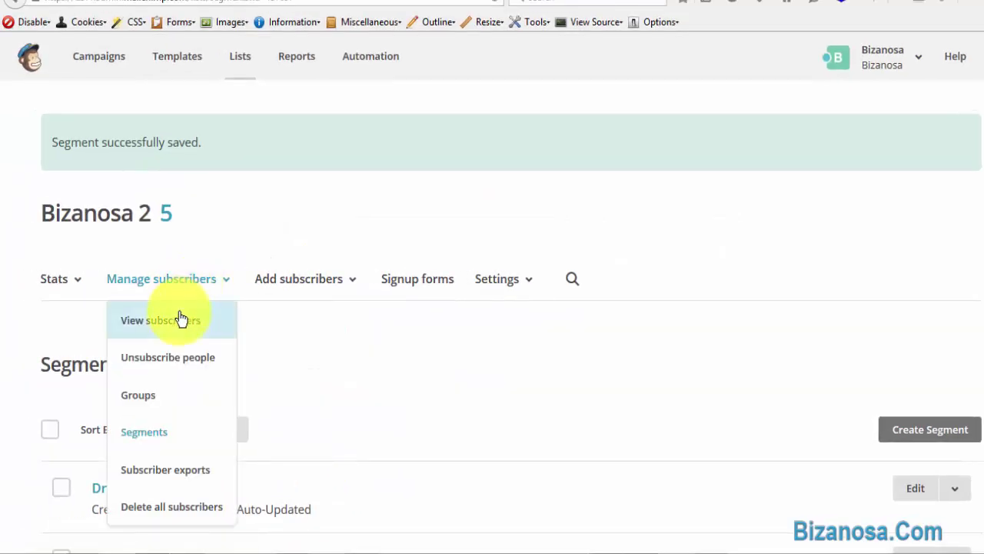
left_click(179, 318)
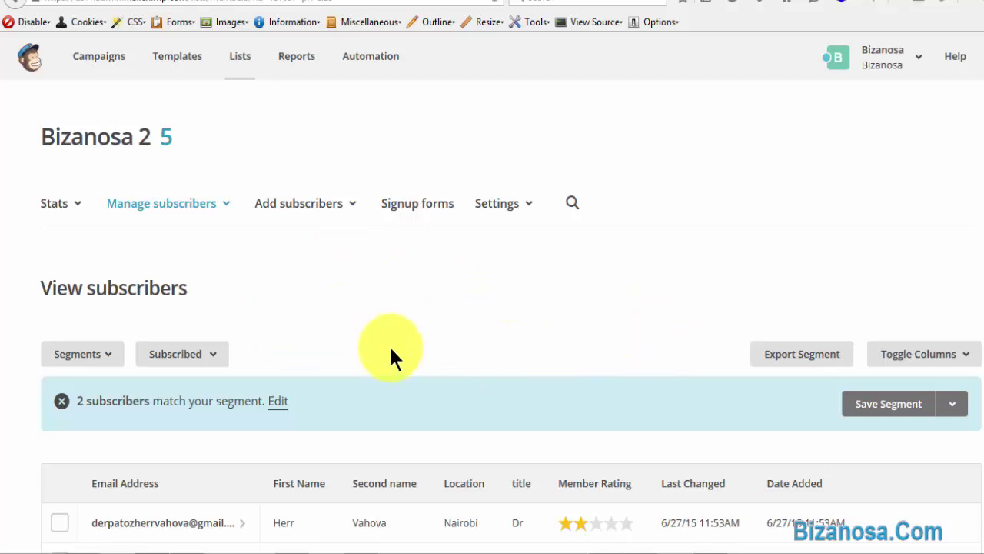
left_click(62, 403)
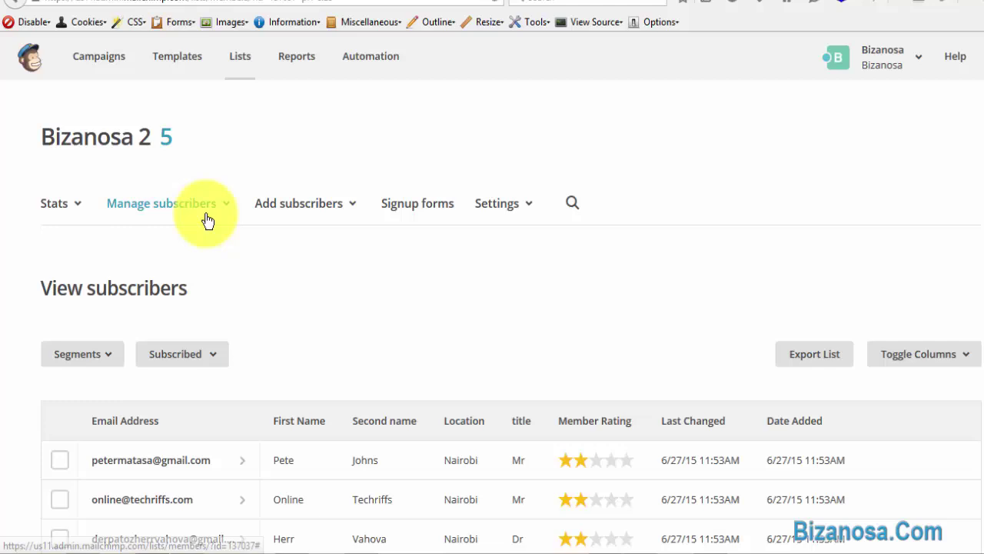
left_click(106, 363)
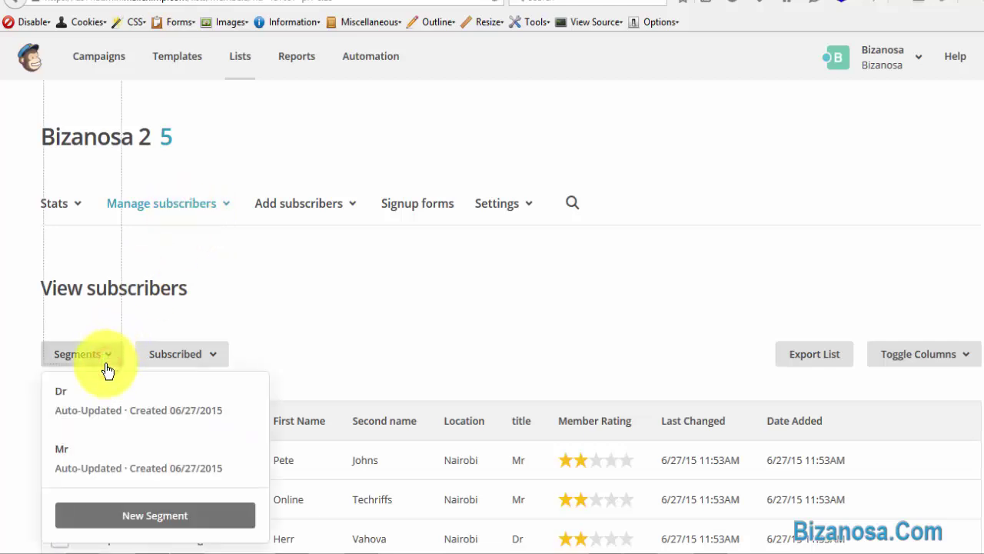
left_click(86, 455)
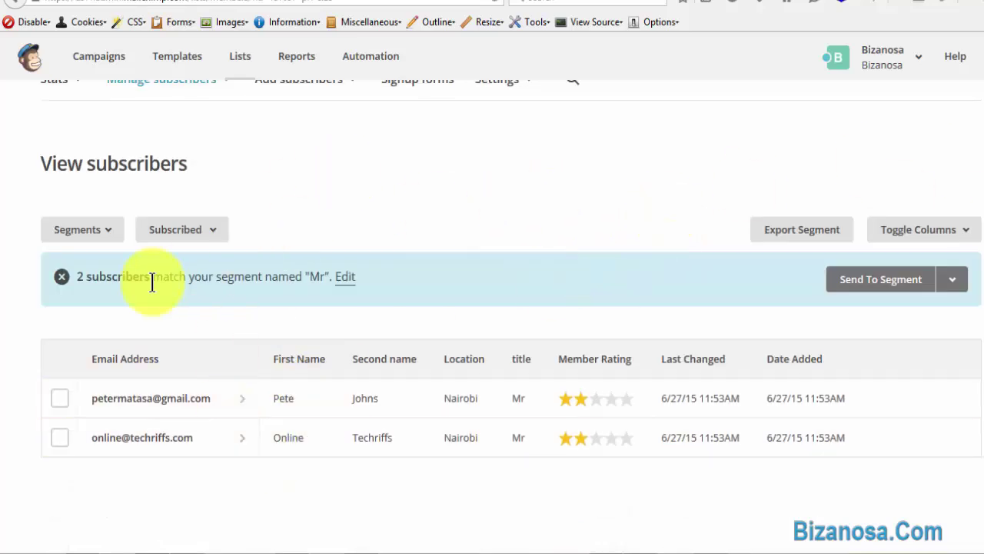
left_click(61, 277)
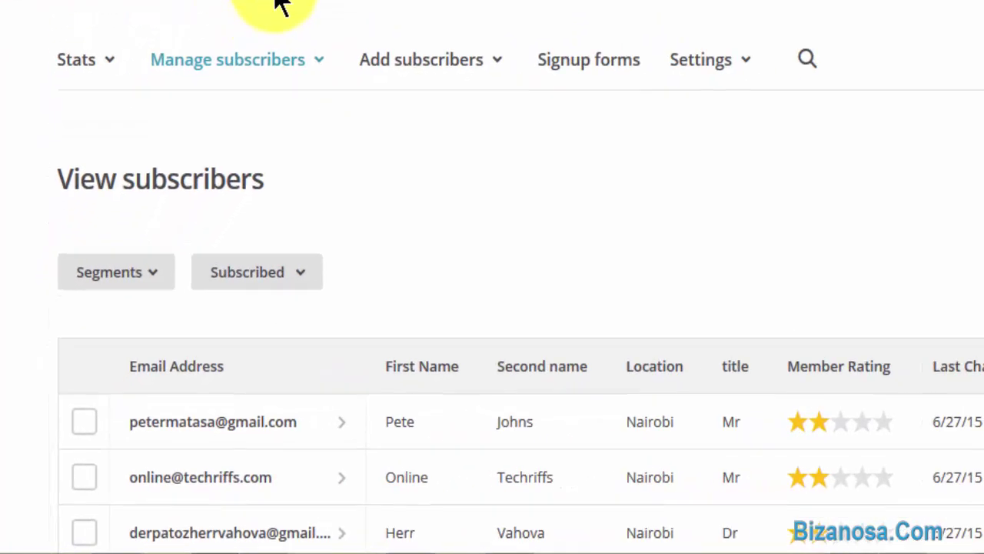
Step: Open Manage subscribers > Segments to see the Dr and Mr auto-updated segments
left_click(329, 37)
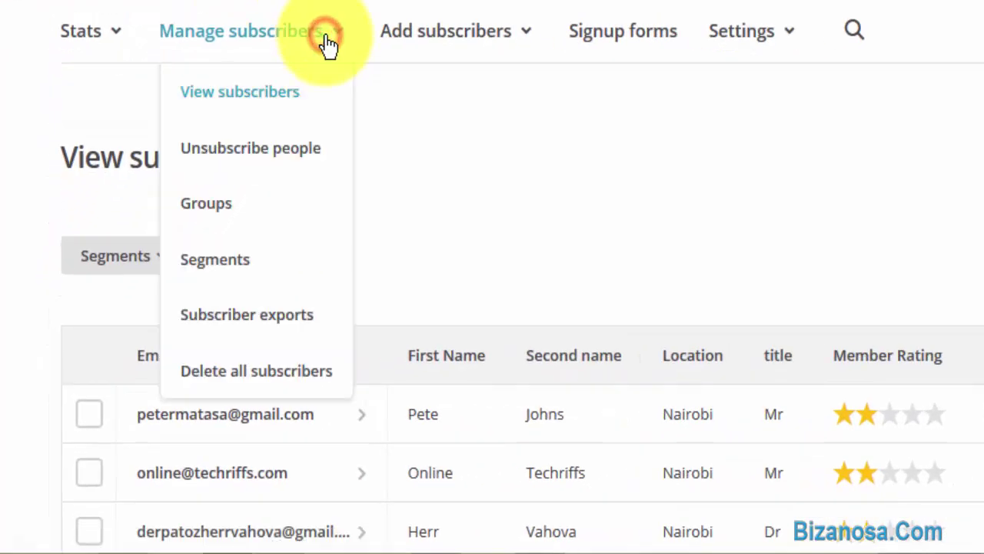
left_click(218, 276)
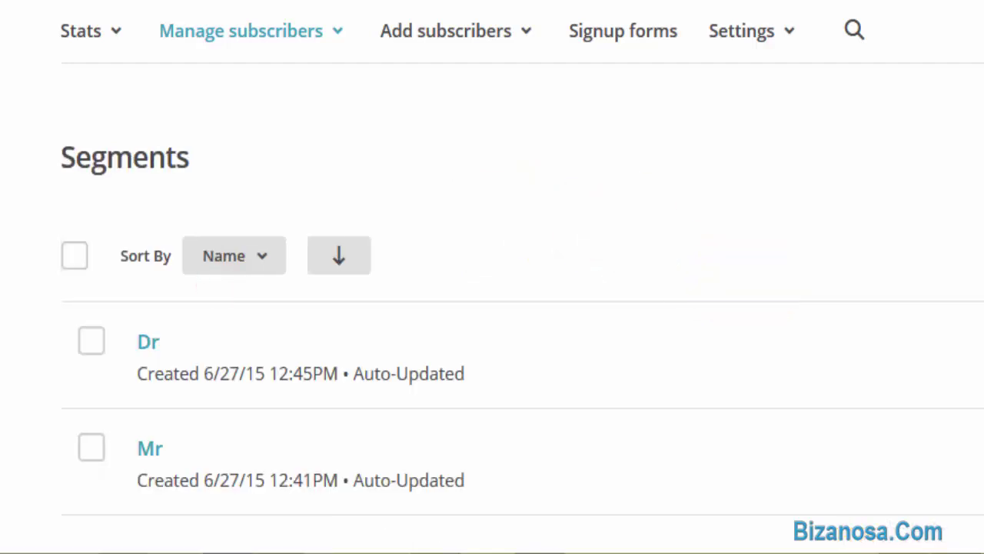
scroll(977, 285, "down", 1)
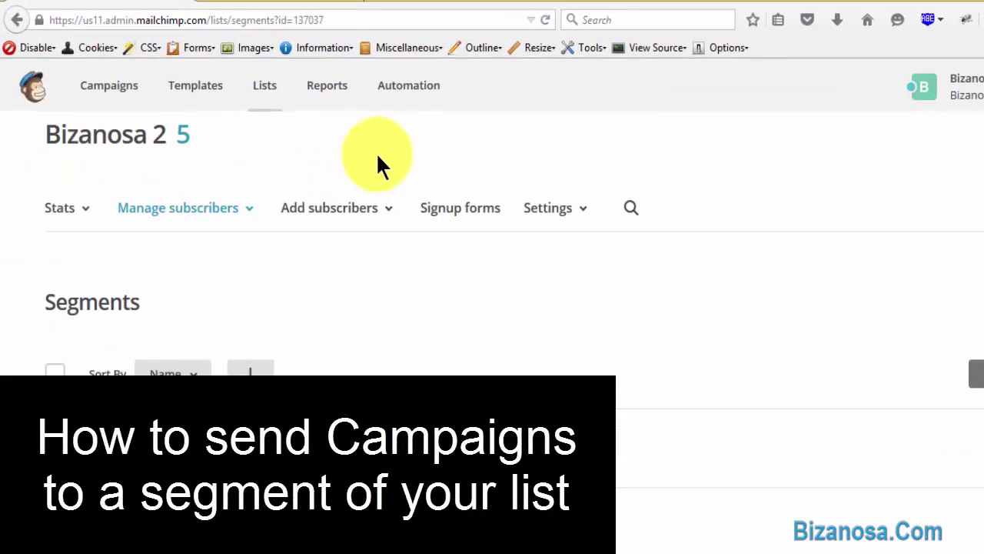
Step: Create a new plain-text campaign from the Campaigns area
left_click(95, 74)
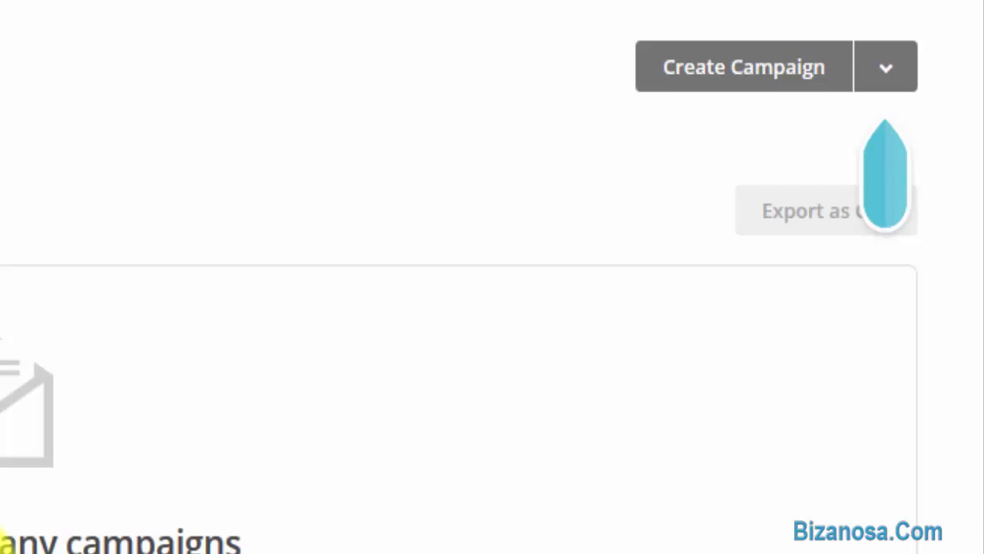
left_click(737, 68)
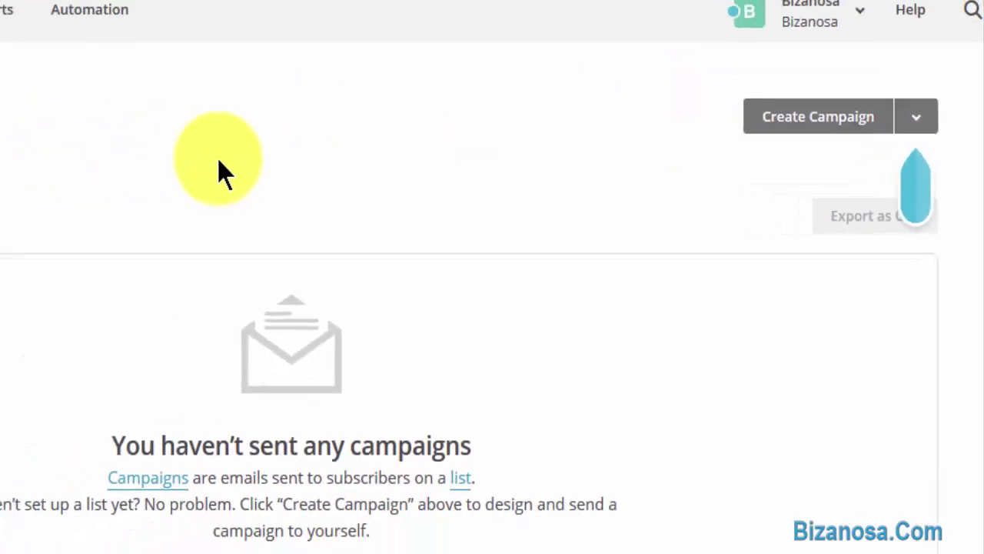
left_click(807, 283)
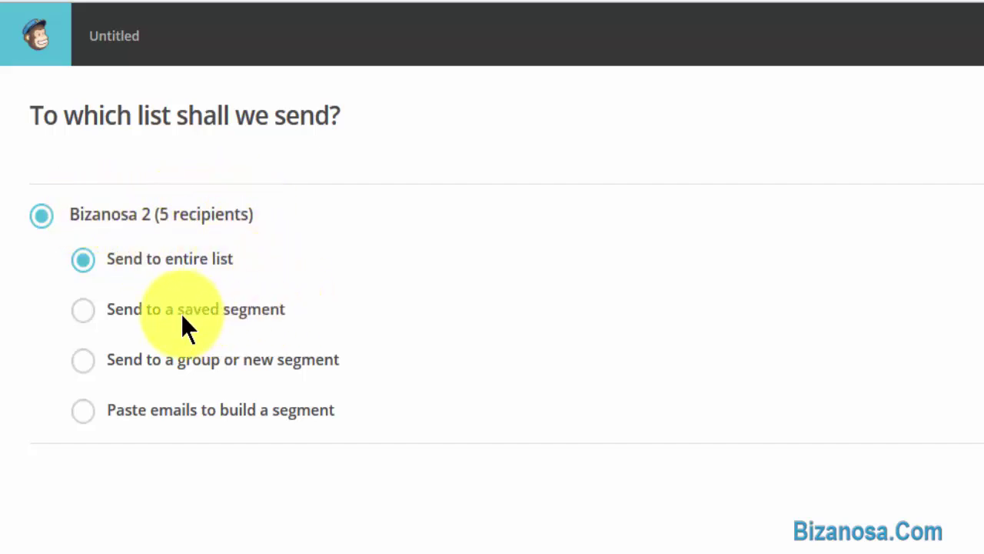
Step: Set the campaign recipients to the saved 'Mr' segment of Bizanosa 2
left_click(123, 308)
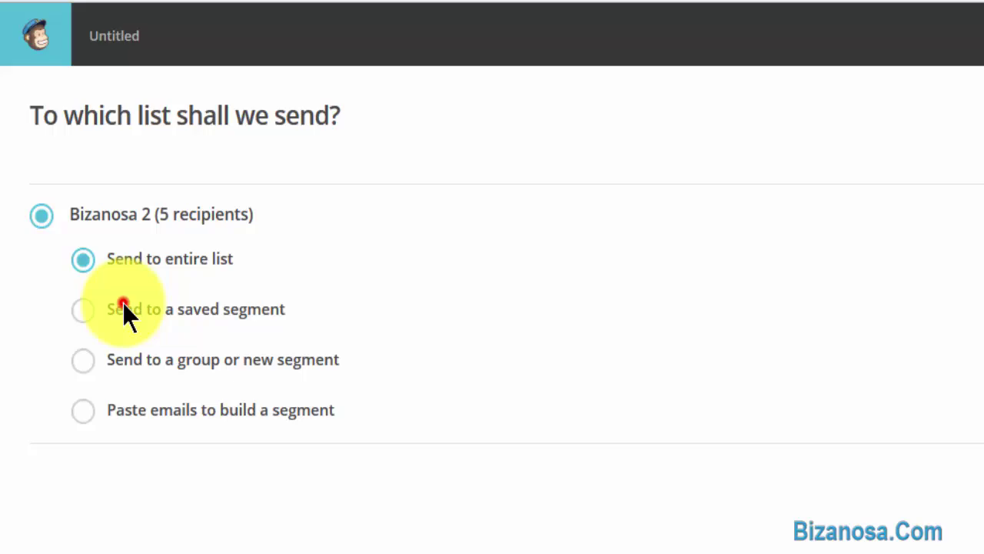
left_click(159, 355)
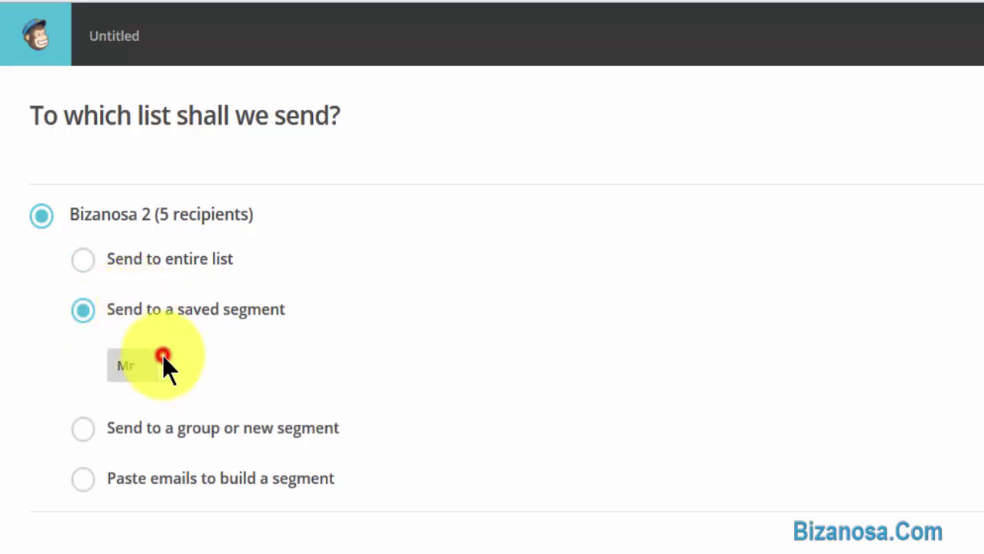
left_click(141, 319)
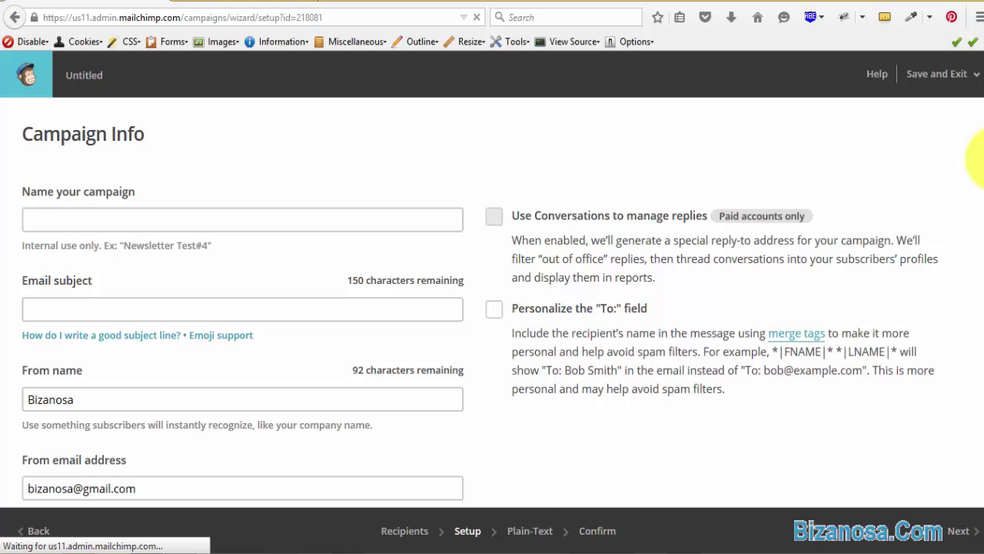
scroll(976, 339, "down", 10)
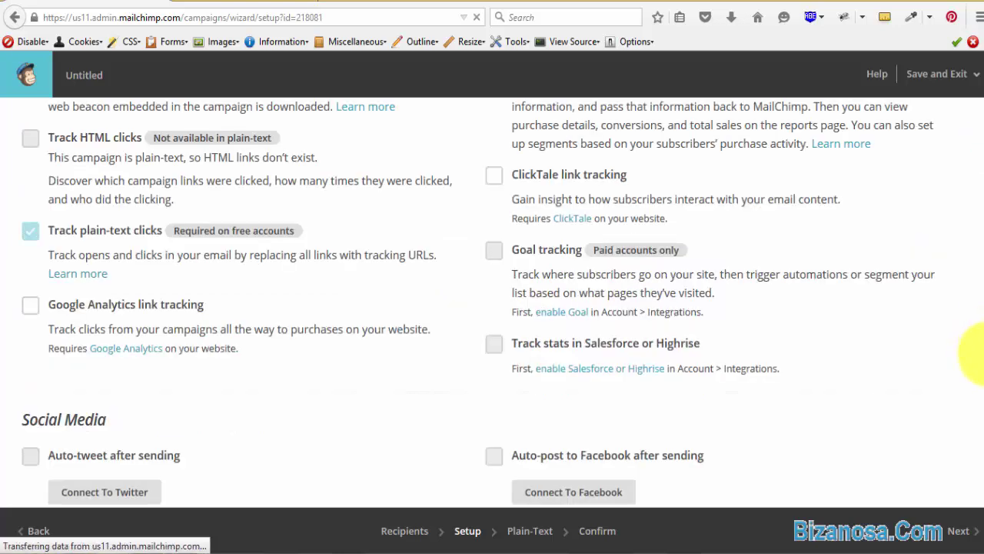
scroll(977, 384, "down", 2)
left_click_drag(978, 421, 978, 127)
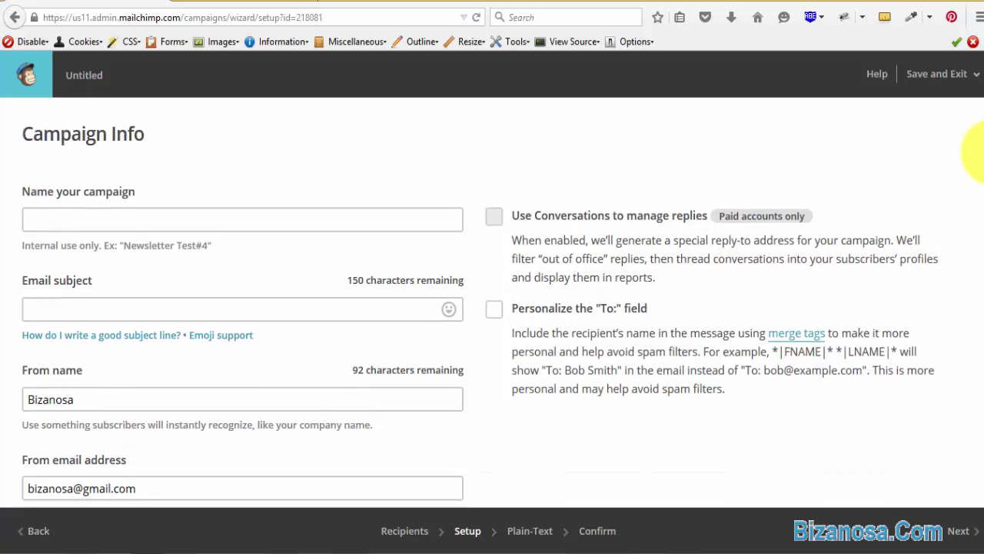
mouse_move(978, 154)
left_mouse_down()
mouse_move(977, 508)
mouse_move(979, 496)
left_mouse_up()
left_click_drag(970, 362, 976, 132)
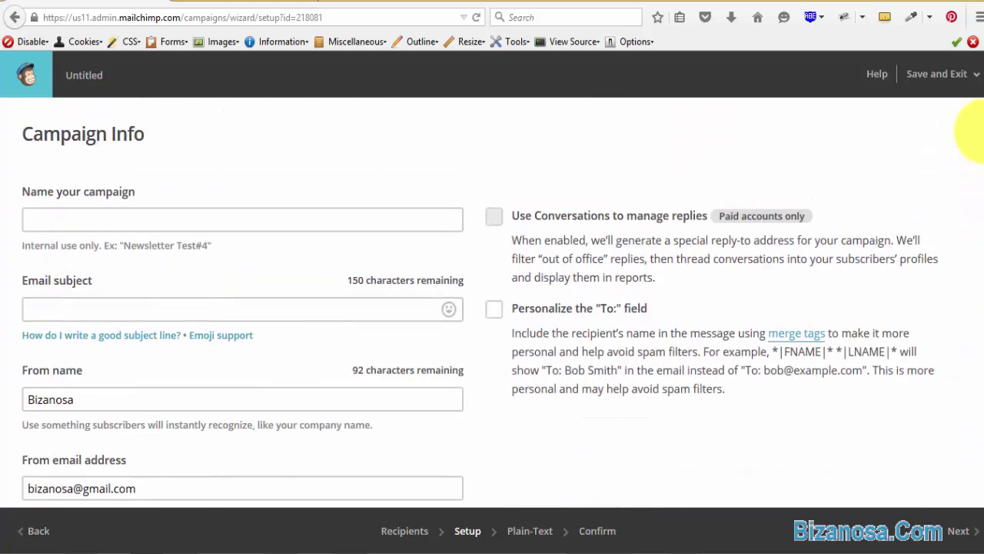